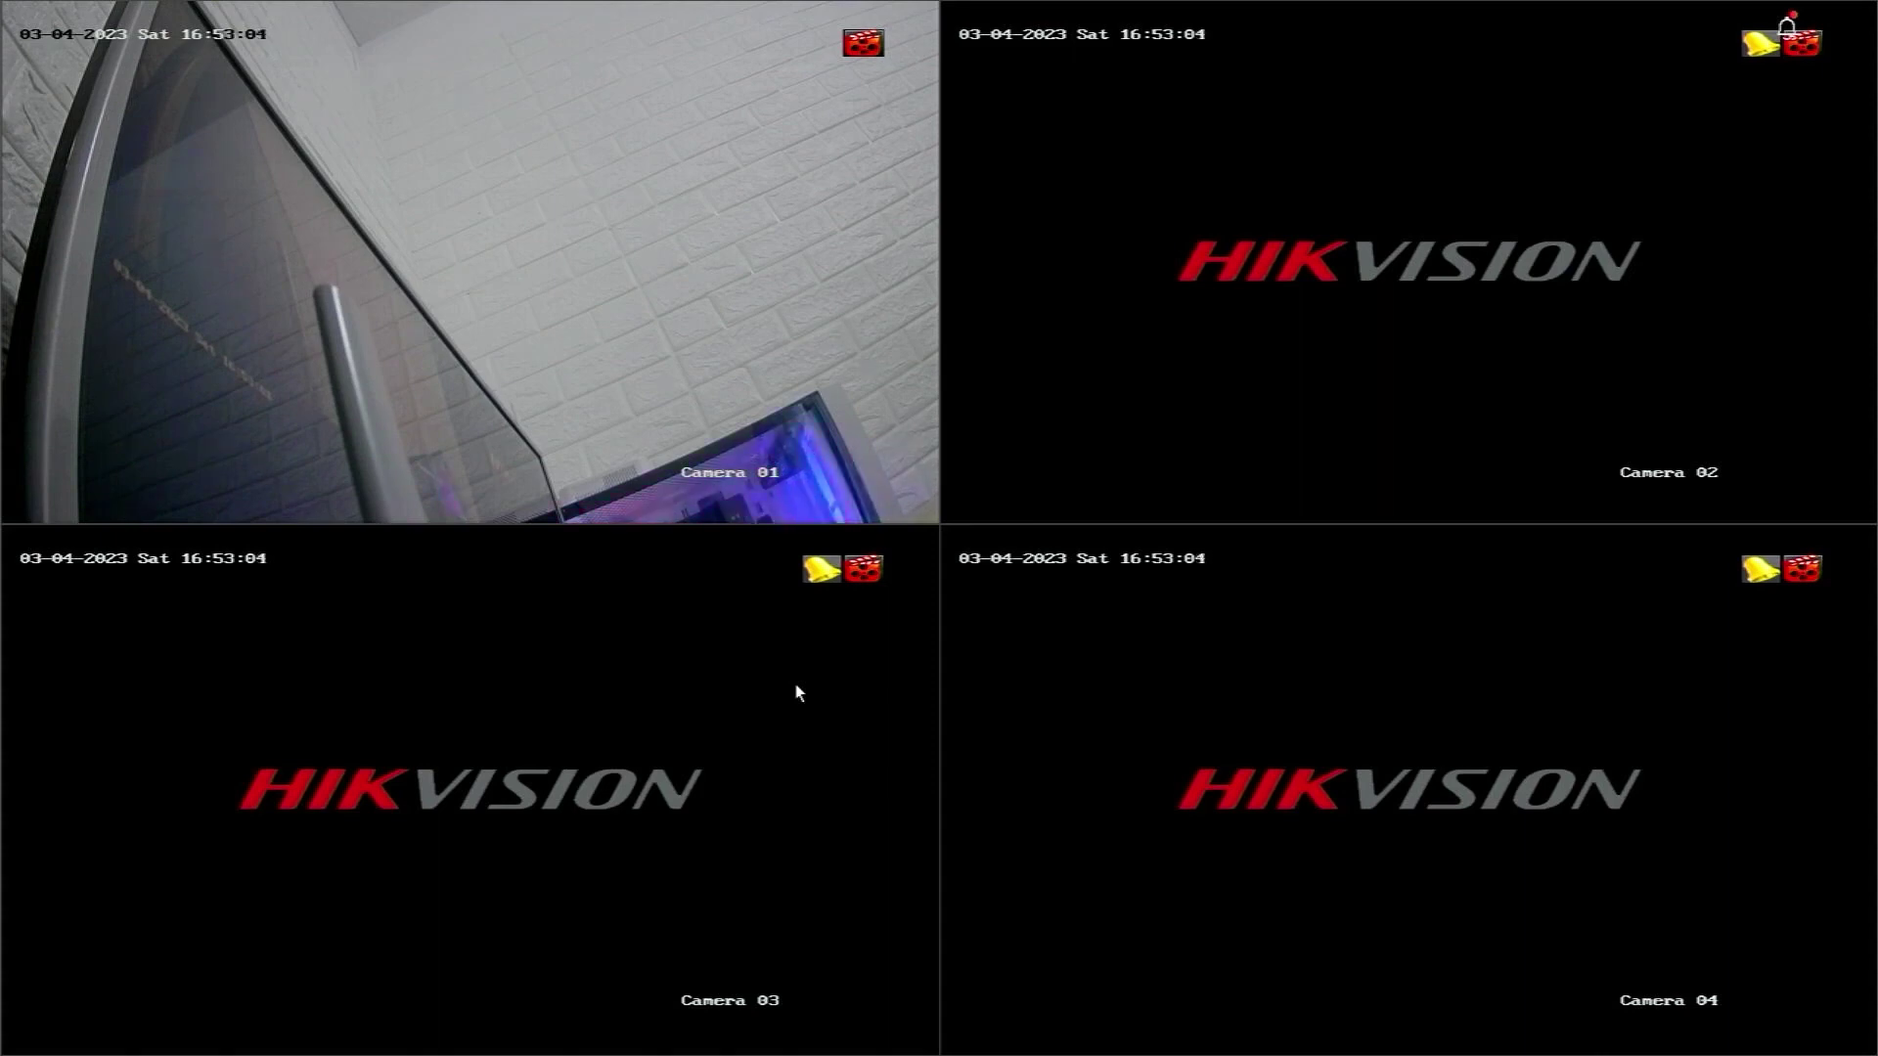
- Unlock the DVR with the pattern from Menu and view System Info with model and firmware
right_click(906, 662)
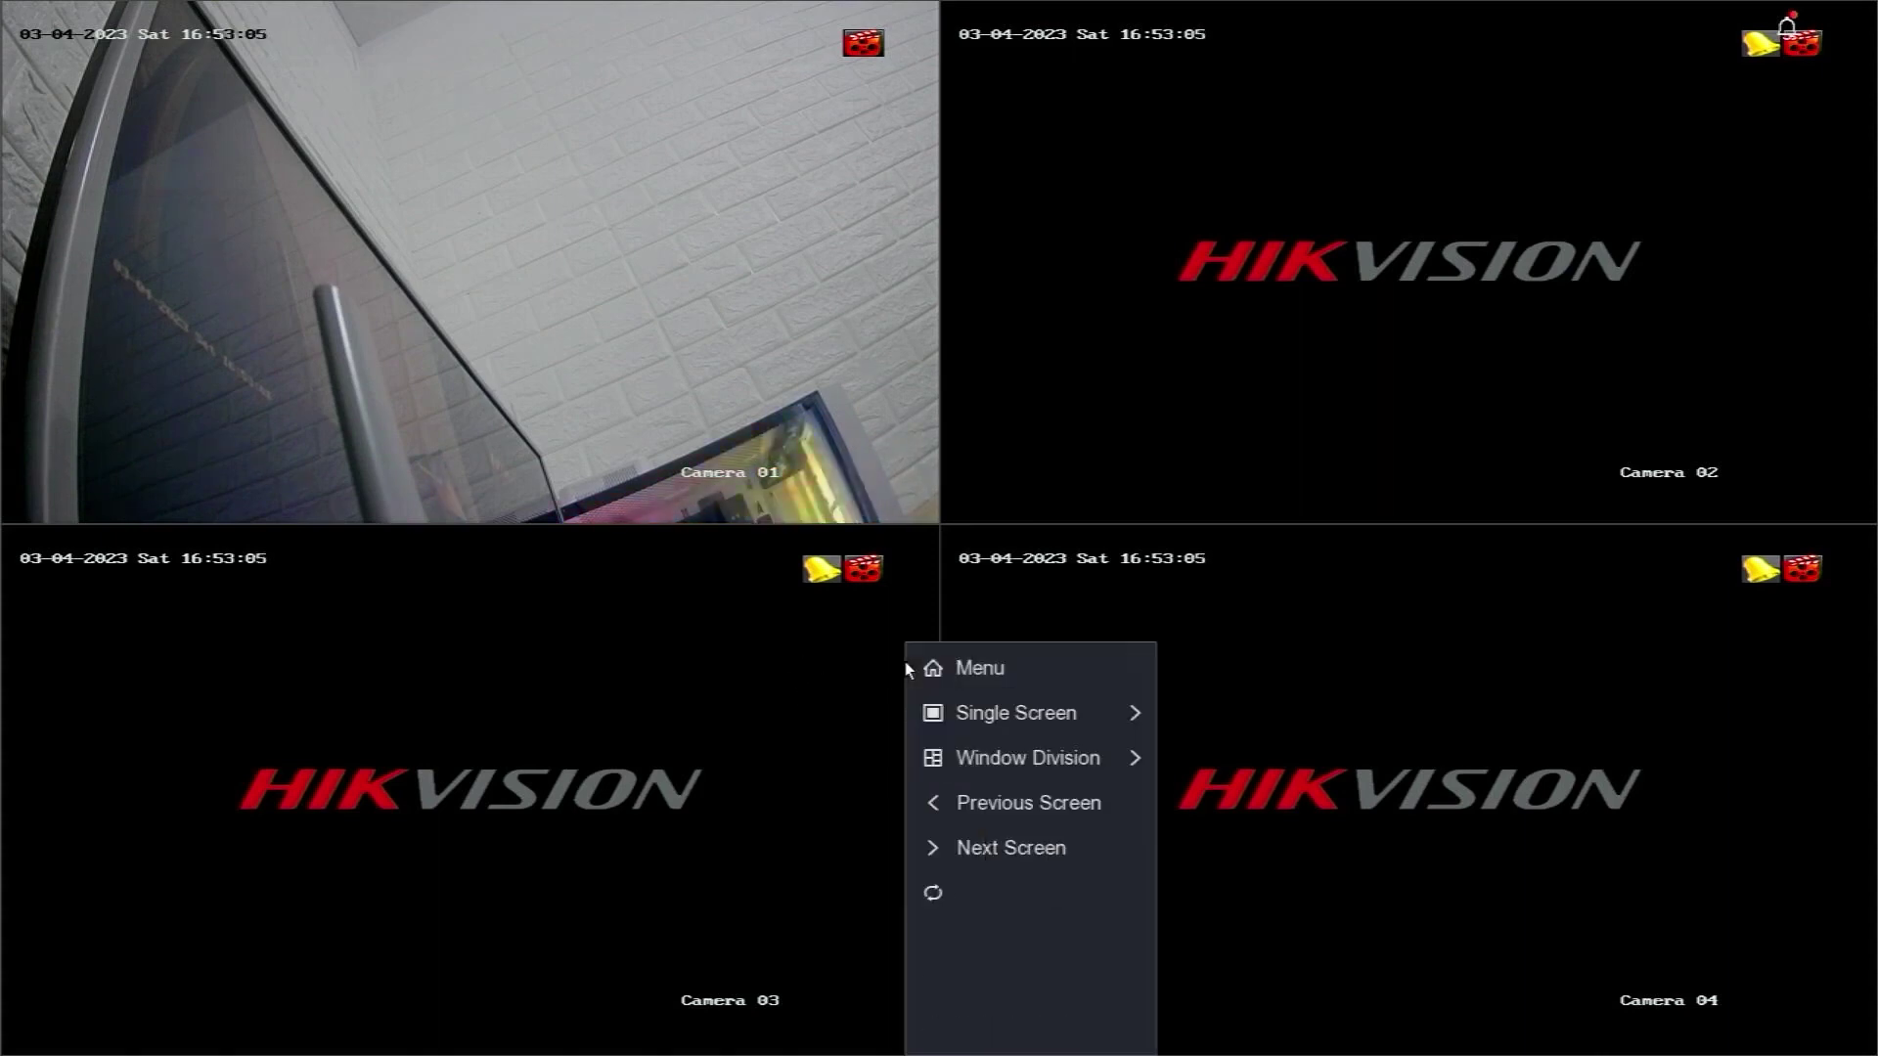
left_click(956, 678)
left_click_drag(940, 504, 1036, 701)
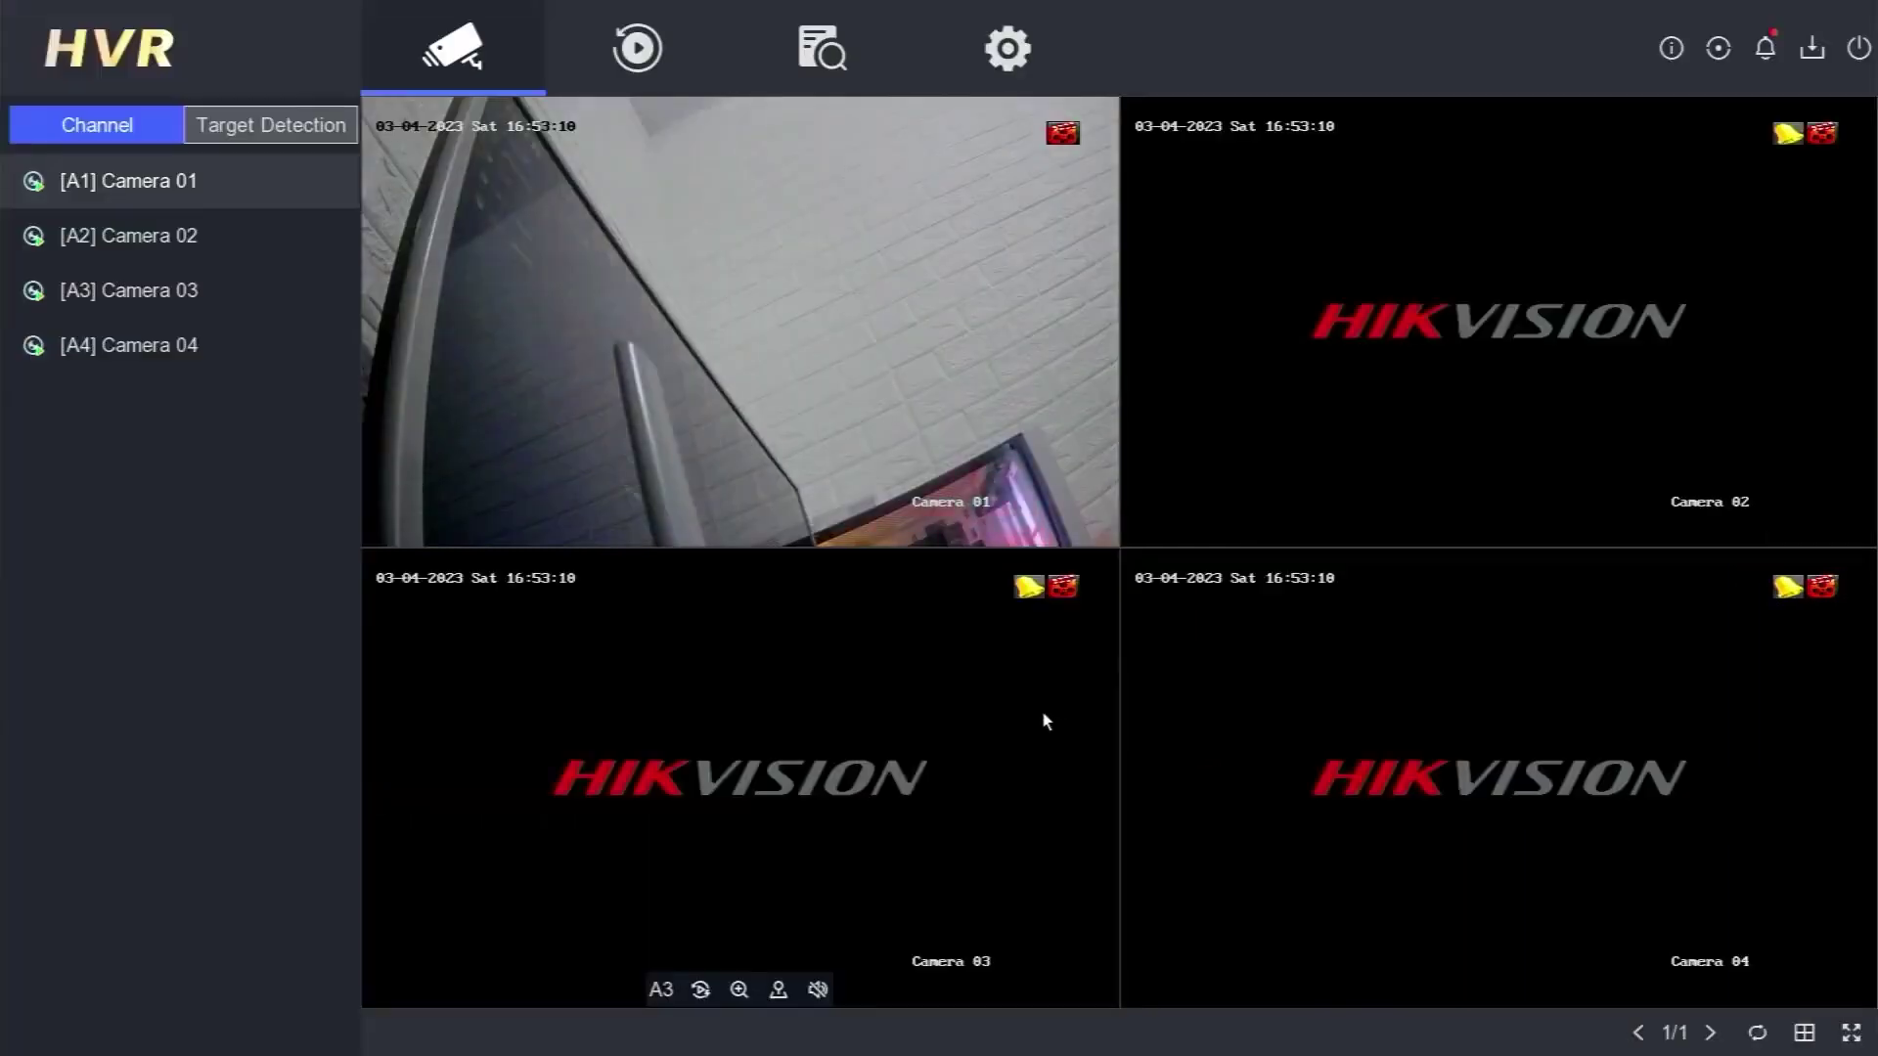
left_click(1670, 49)
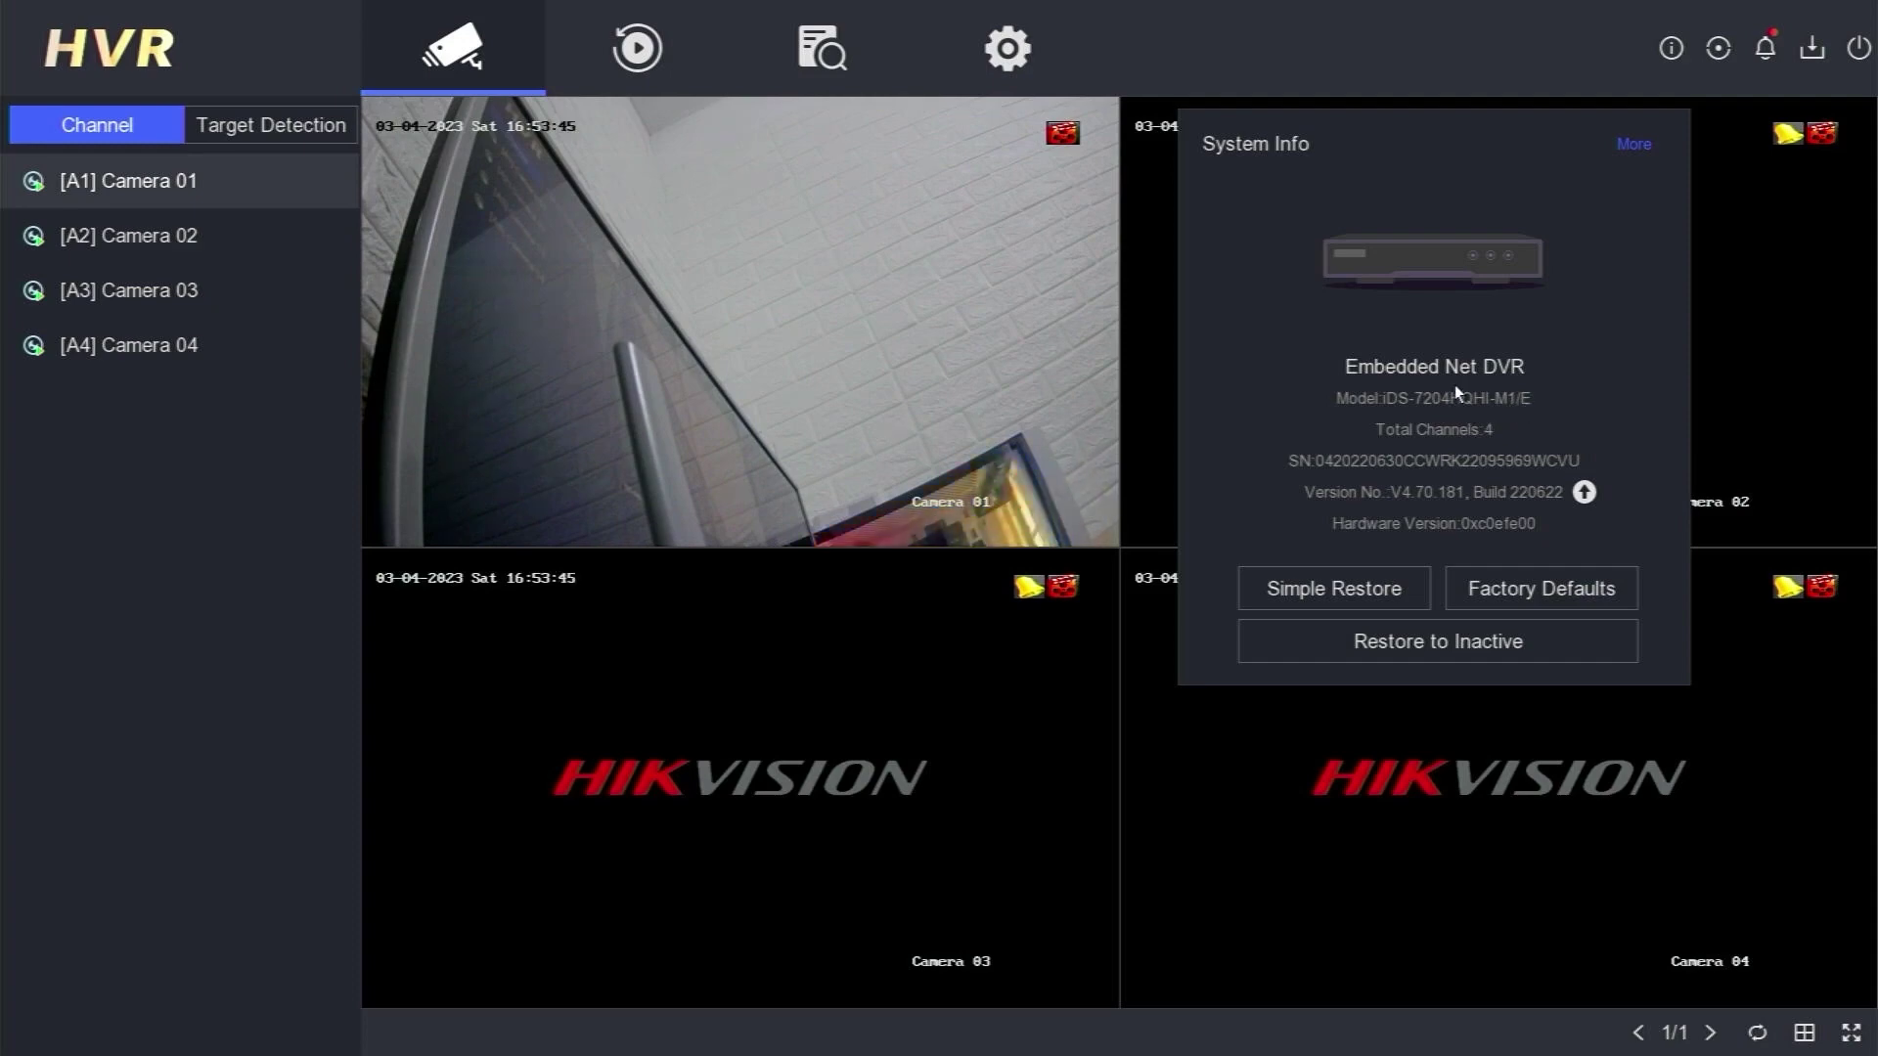
- Close System Info and go to the General network settings under Configuration
left_click(1812, 345)
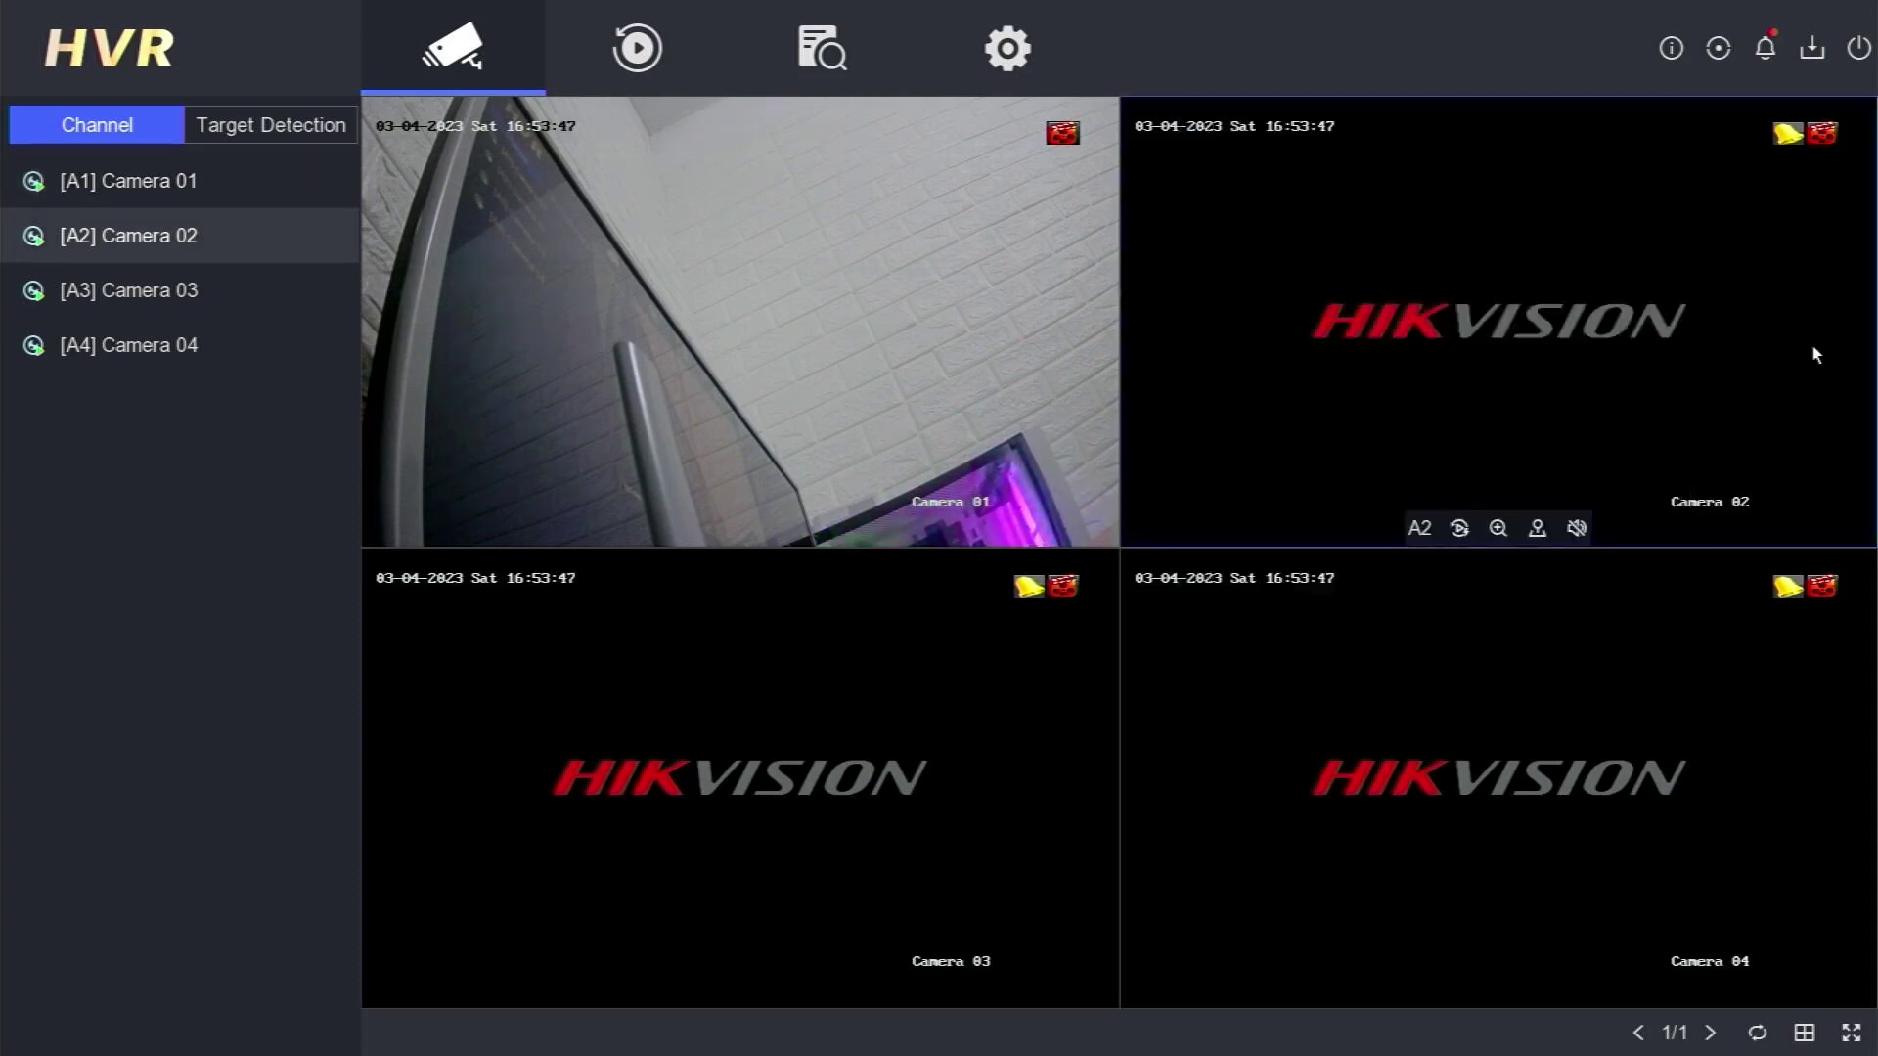
left_click(1008, 49)
left_click(195, 376)
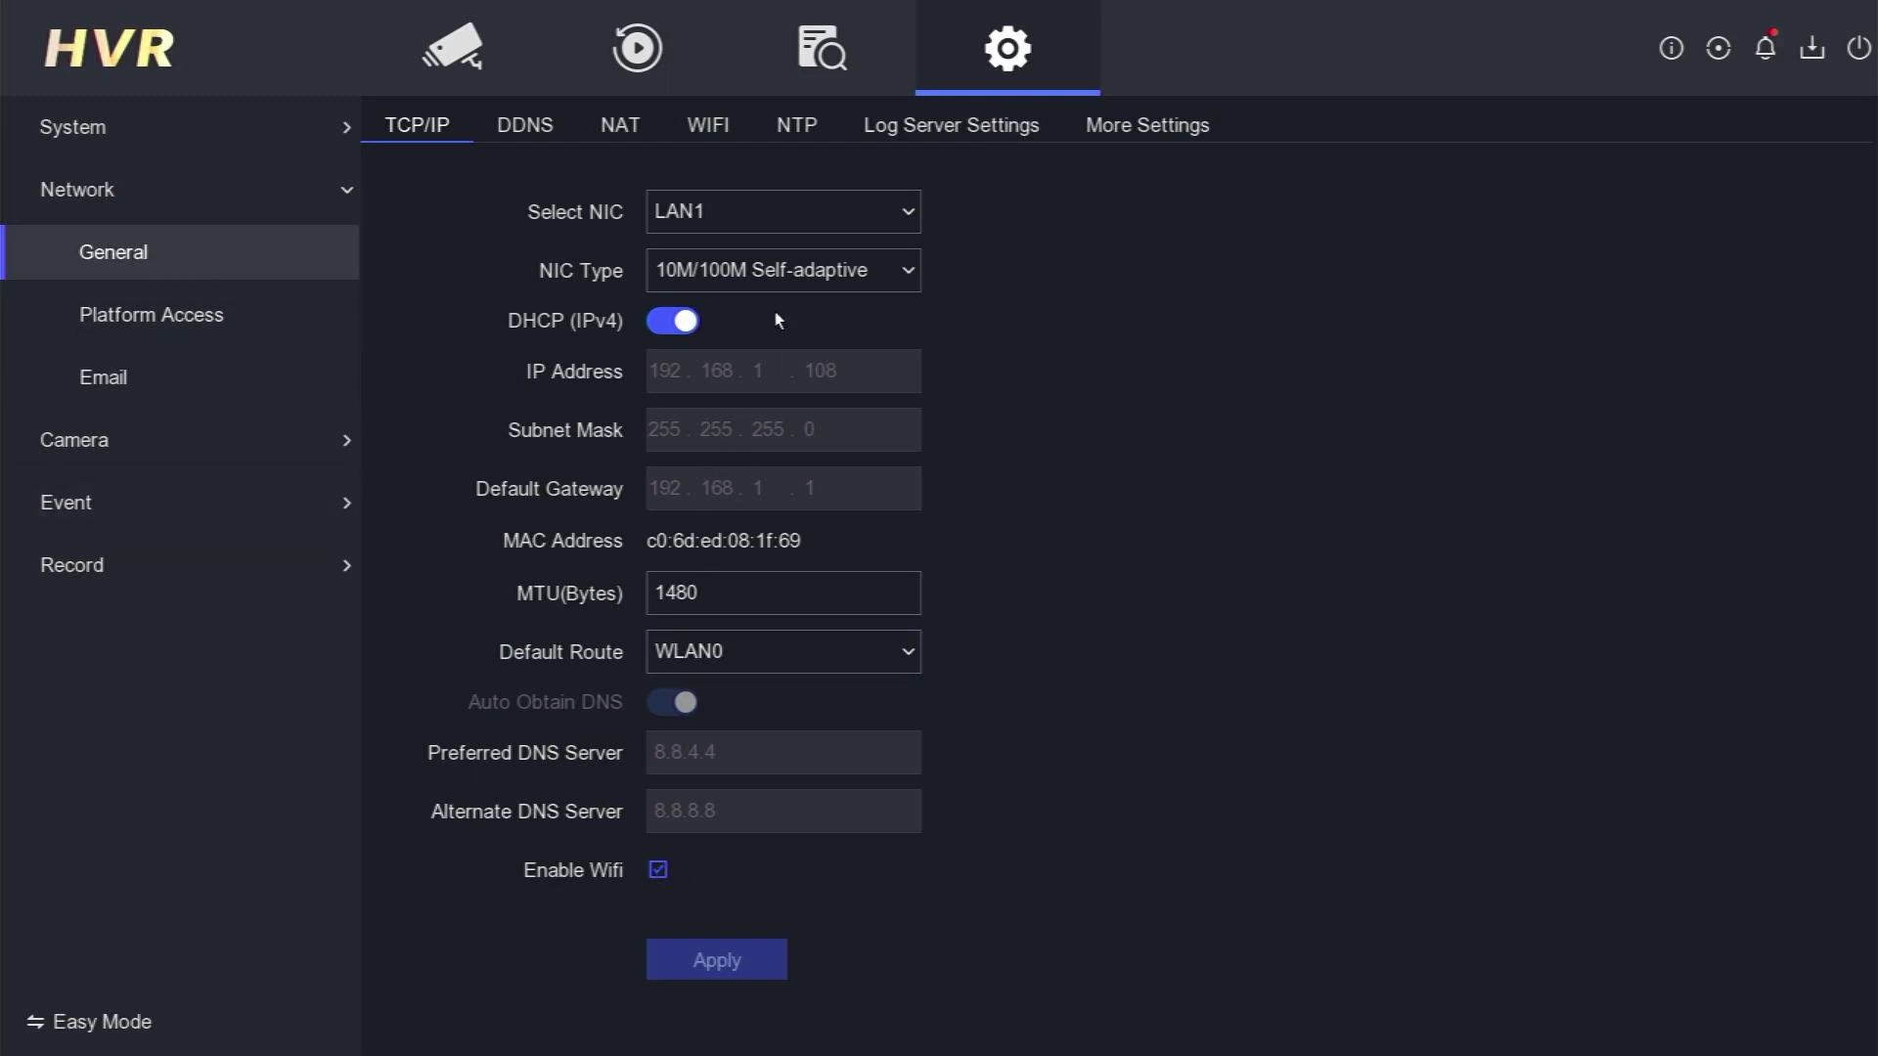
- List nearby Wi-Fi networks and open the connection settings for 'Wifi Network'
left_click(731, 128)
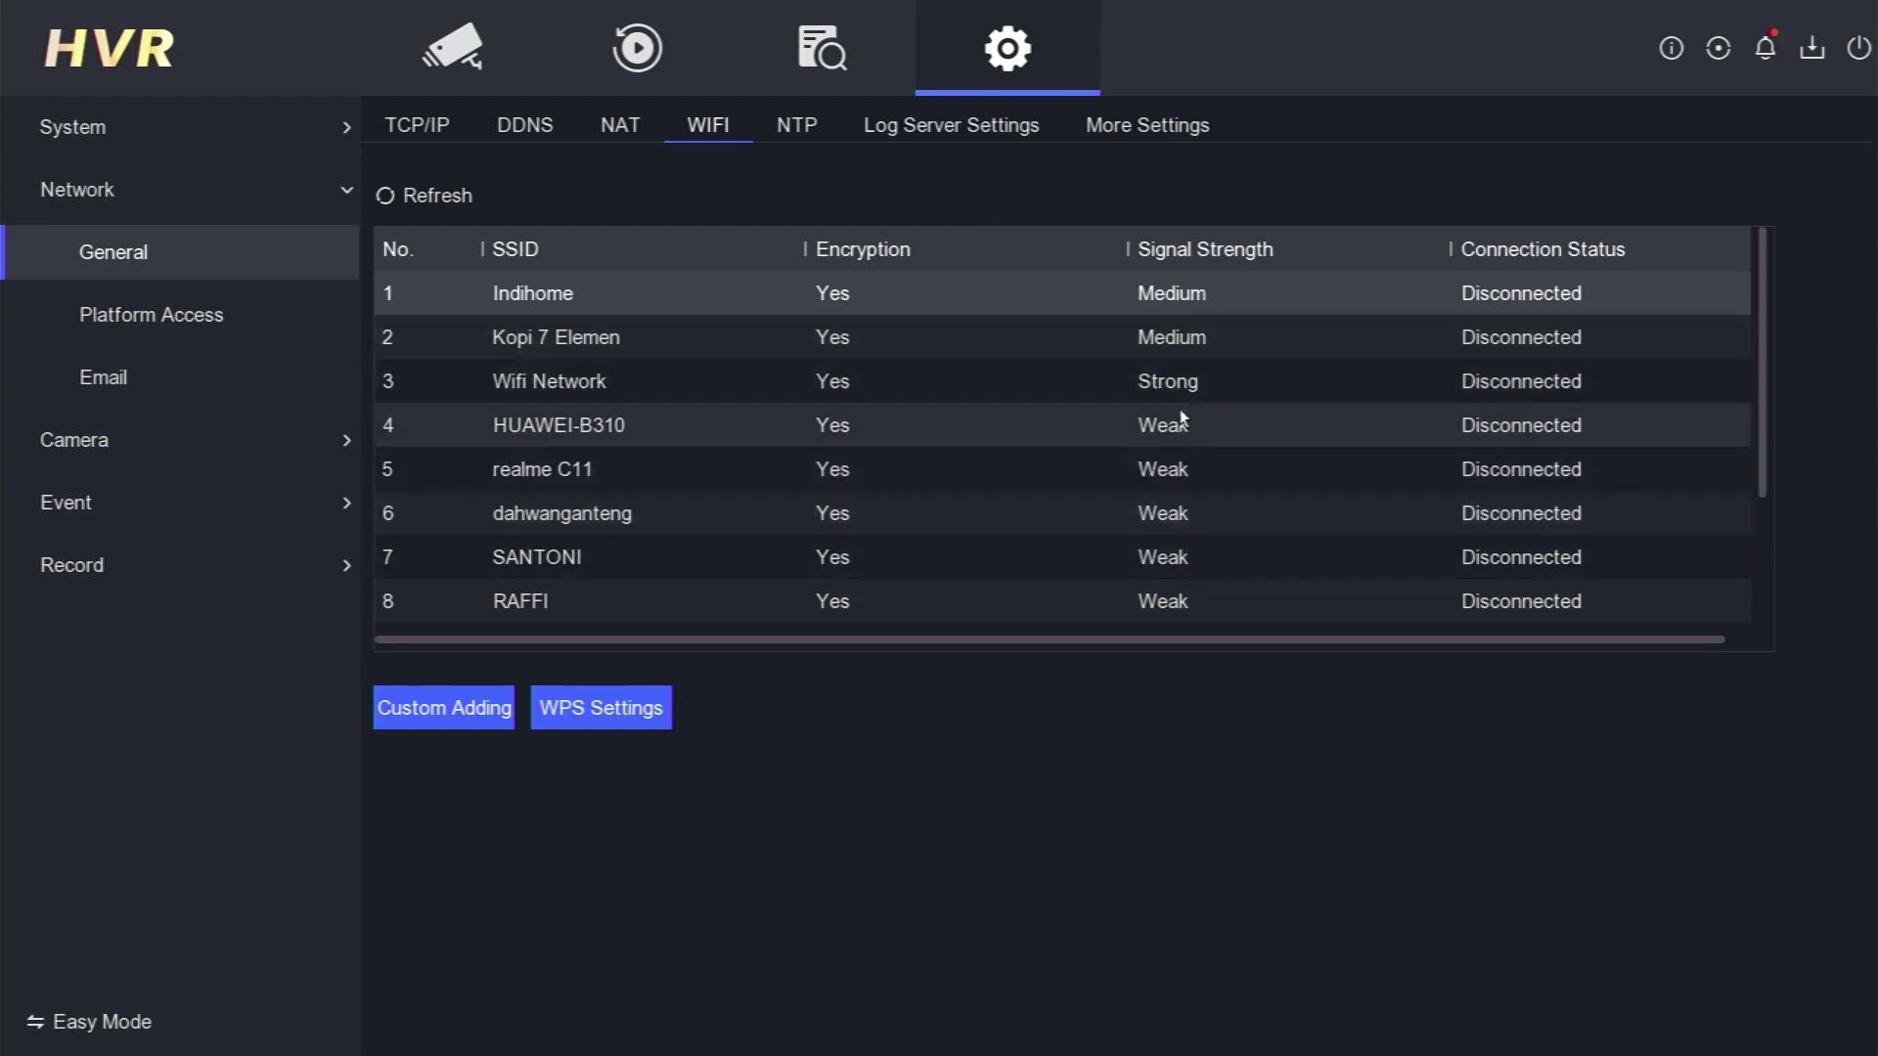
left_click(1155, 382)
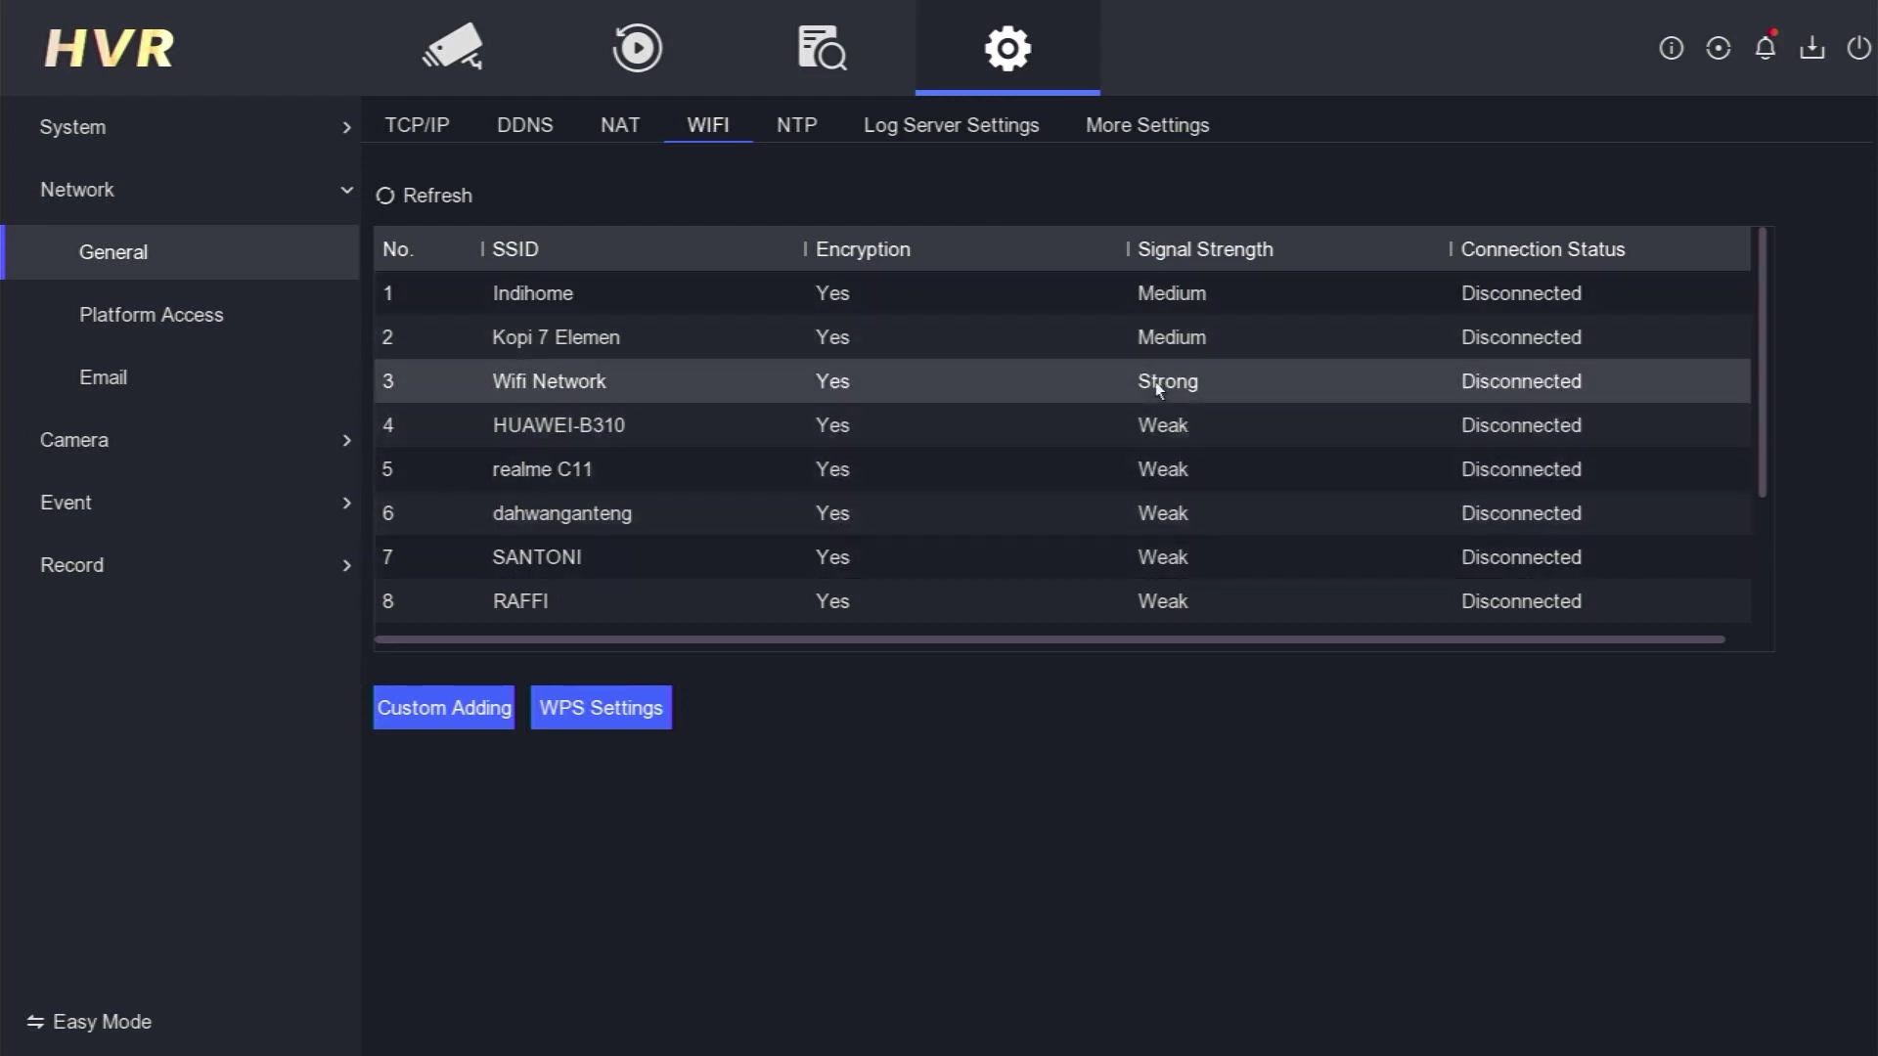
double_click(682, 380)
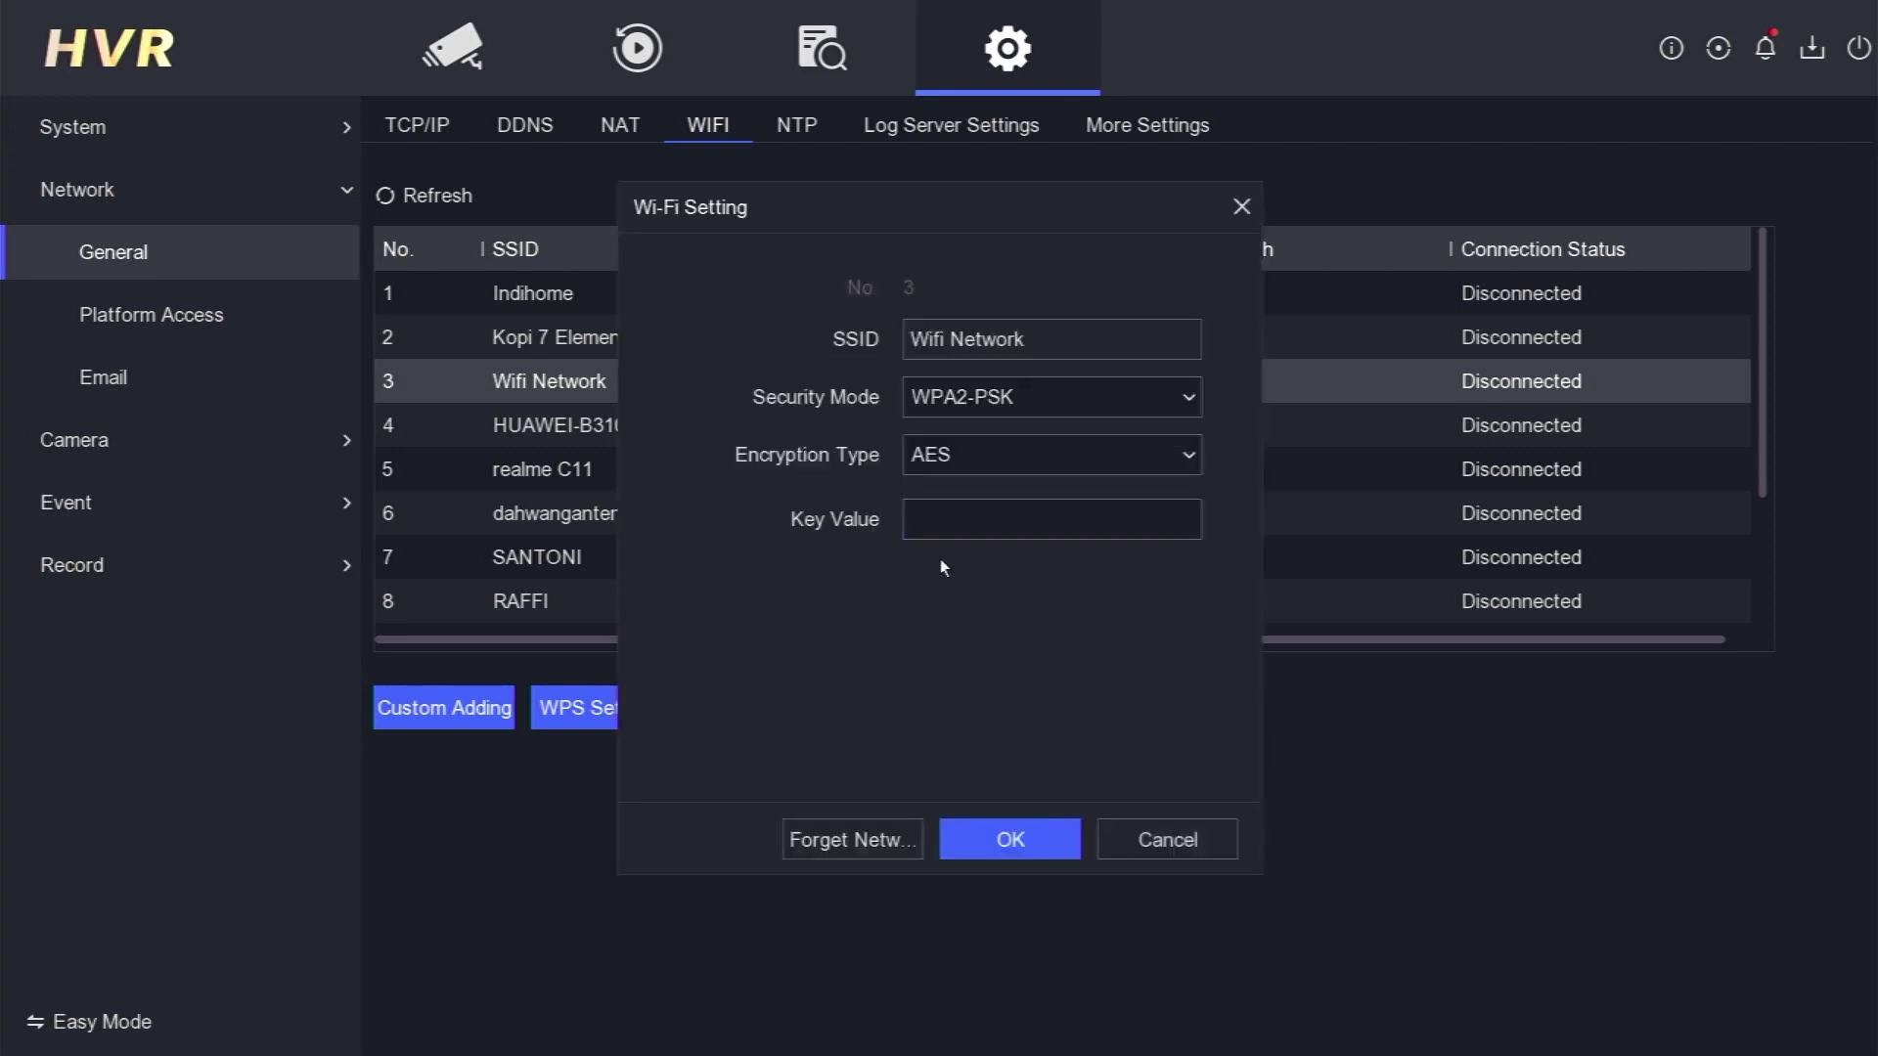
- Enter and verify the WPA2-PSK key on the on-screen keyboard, then connect
left_click(944, 522)
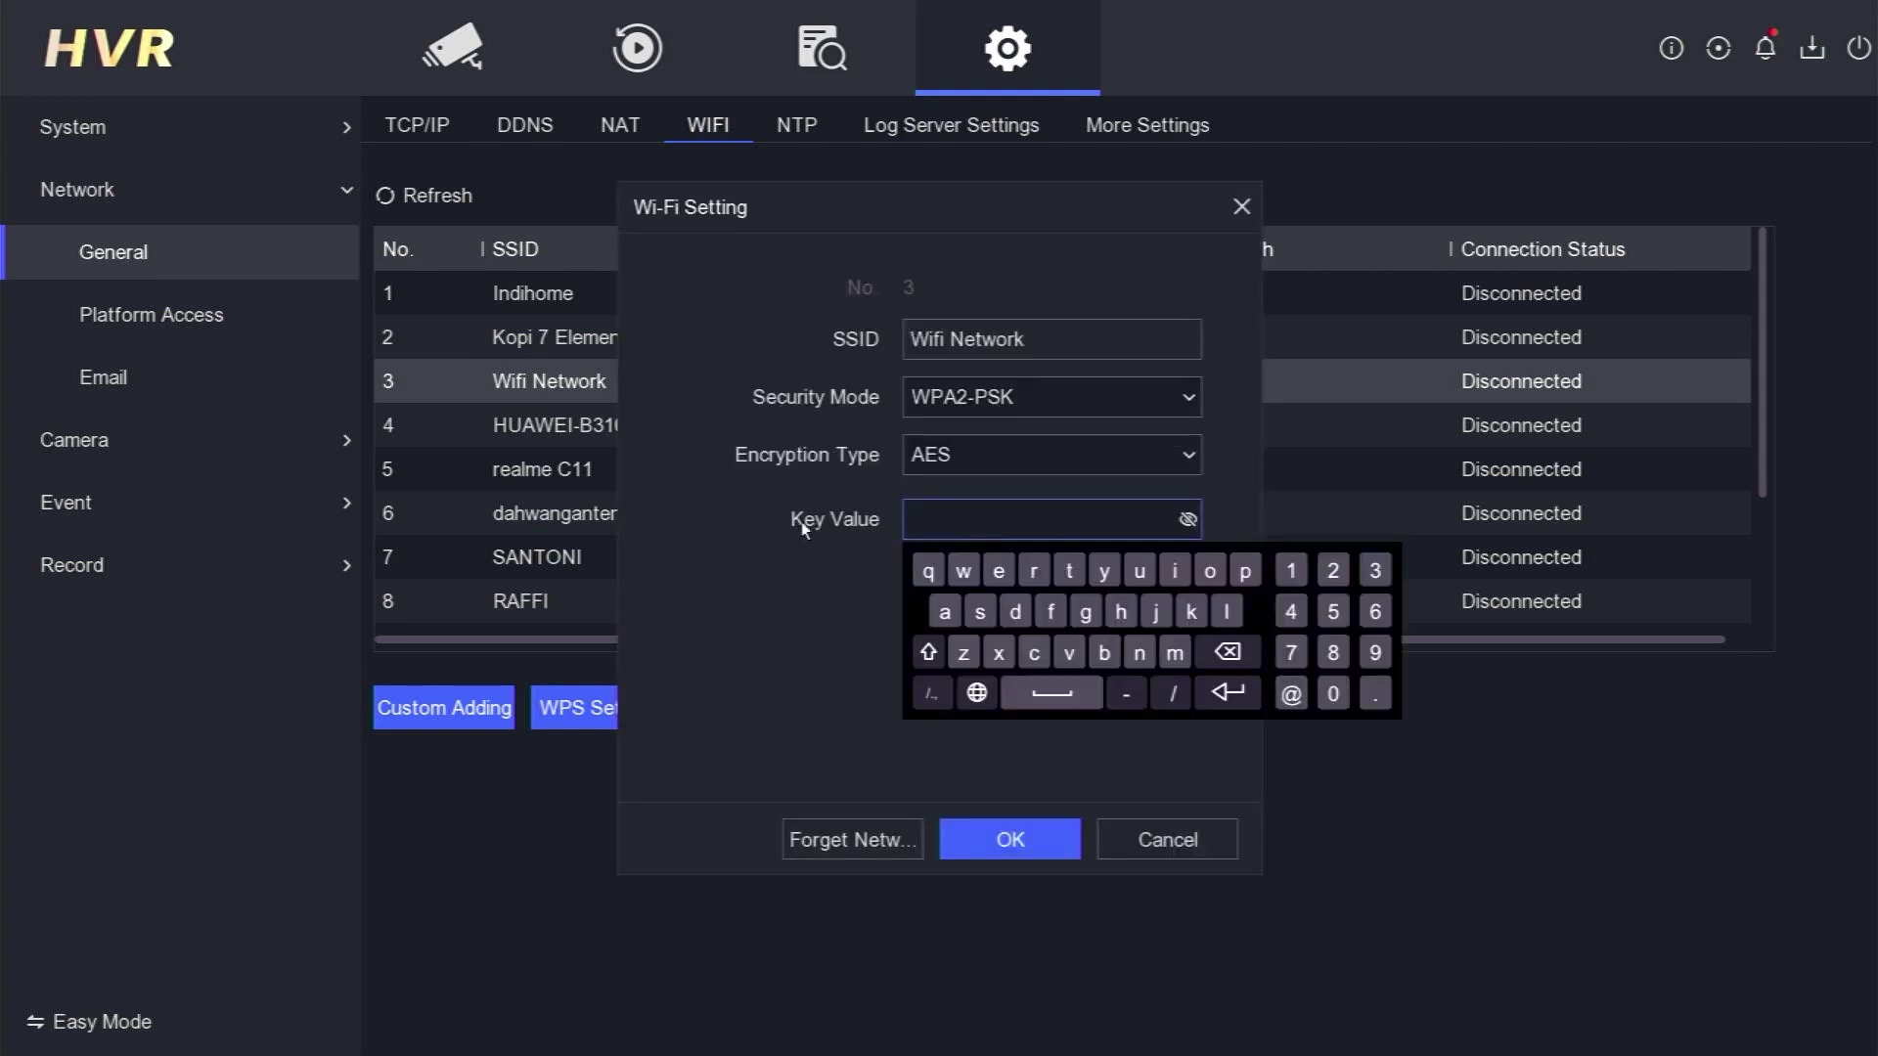
left_click(929, 653)
left_click(927, 570)
left_click(928, 652)
left_click(997, 569)
left_click(1103, 569)
left_click(1333, 569)
left_click(1374, 570)
left_click(1291, 612)
left_click(1333, 611)
left_click(1189, 517)
left_click(1233, 695)
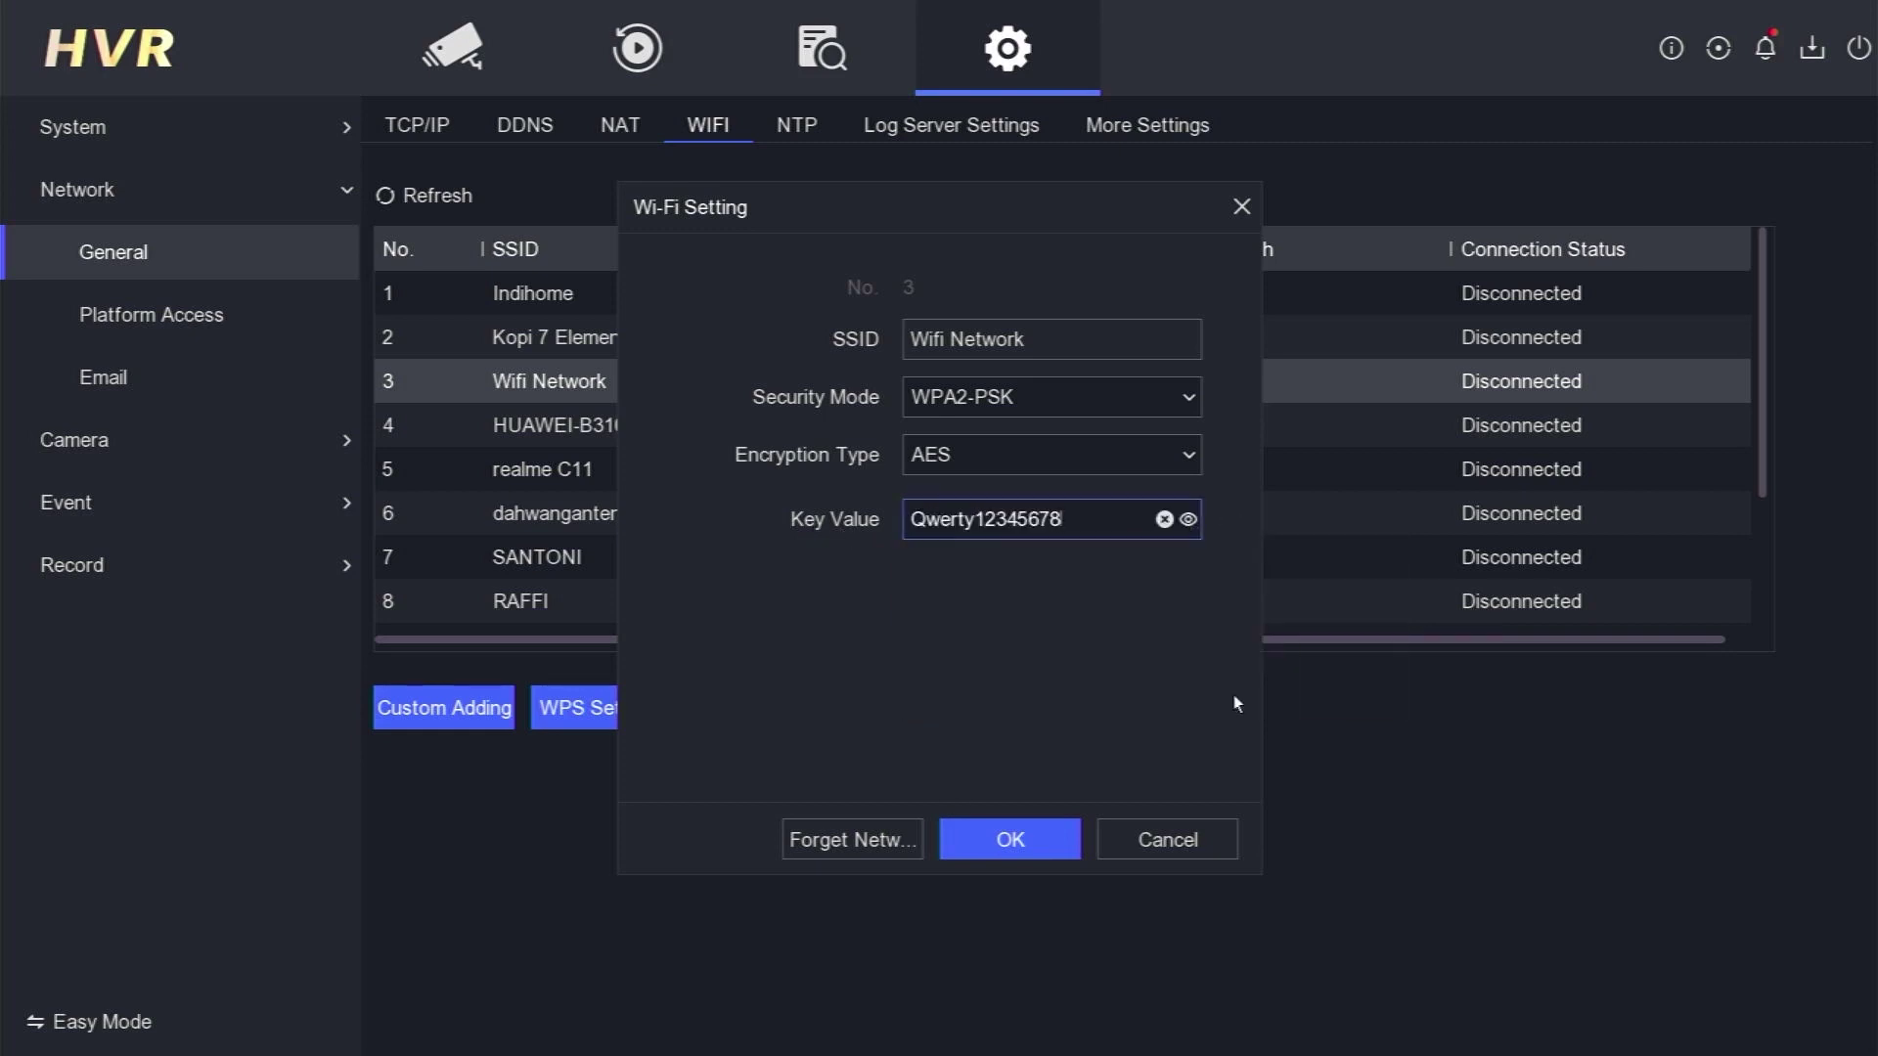
left_click(1010, 840)
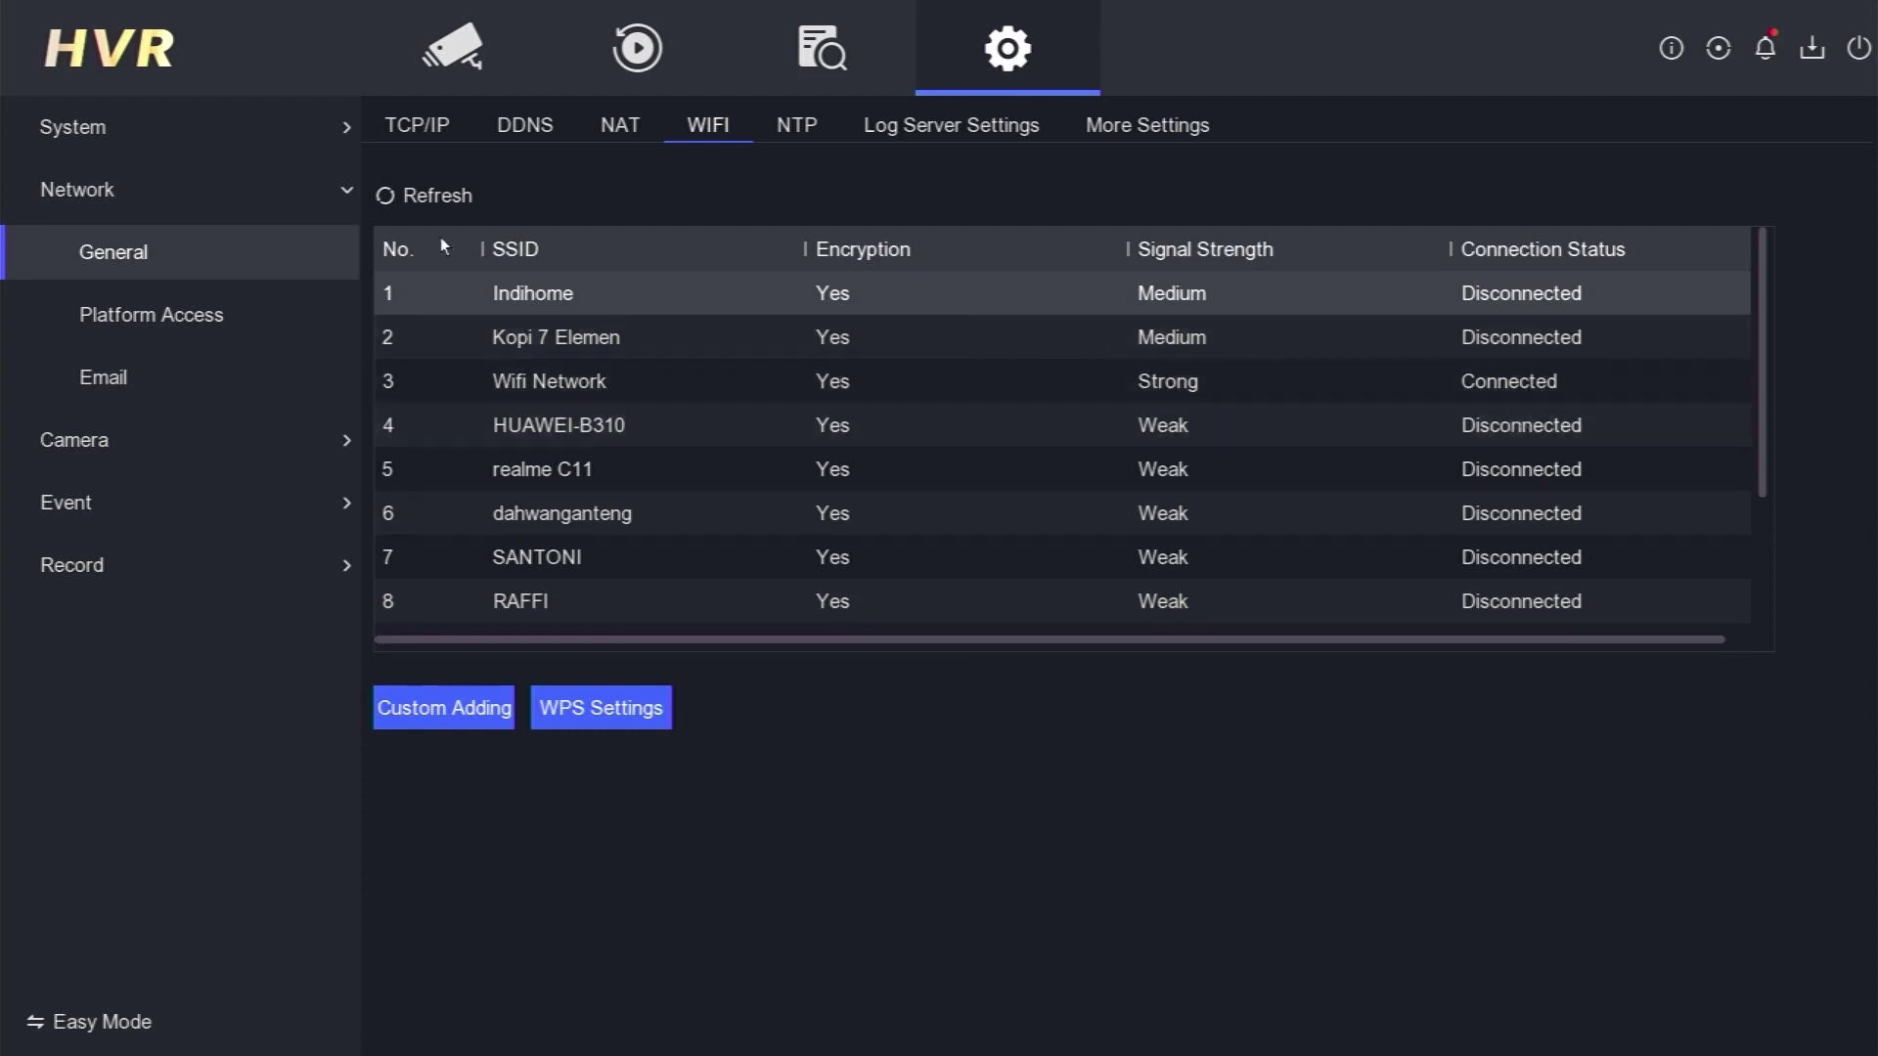
- Select the WLAN0 card in TCP/IP, which gets DHCP address 192.168.0.101
left_click(417, 123)
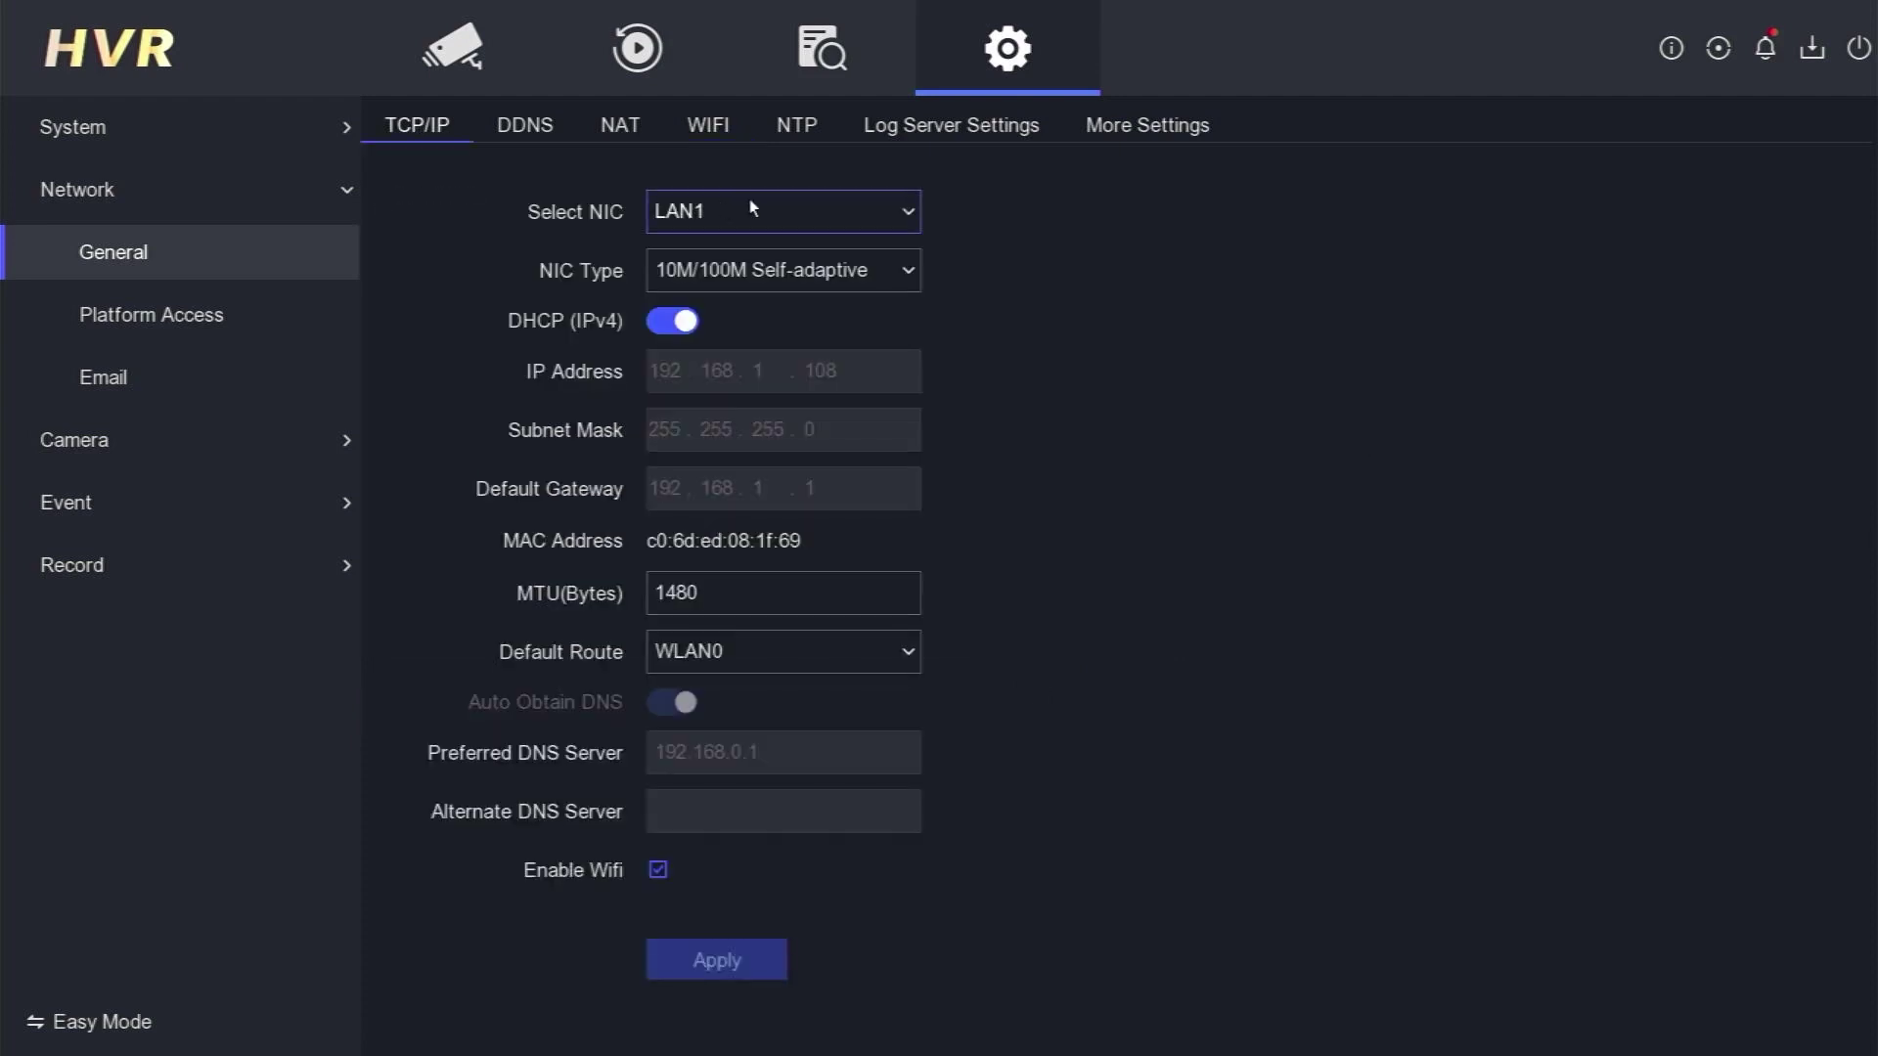
left_click(777, 210)
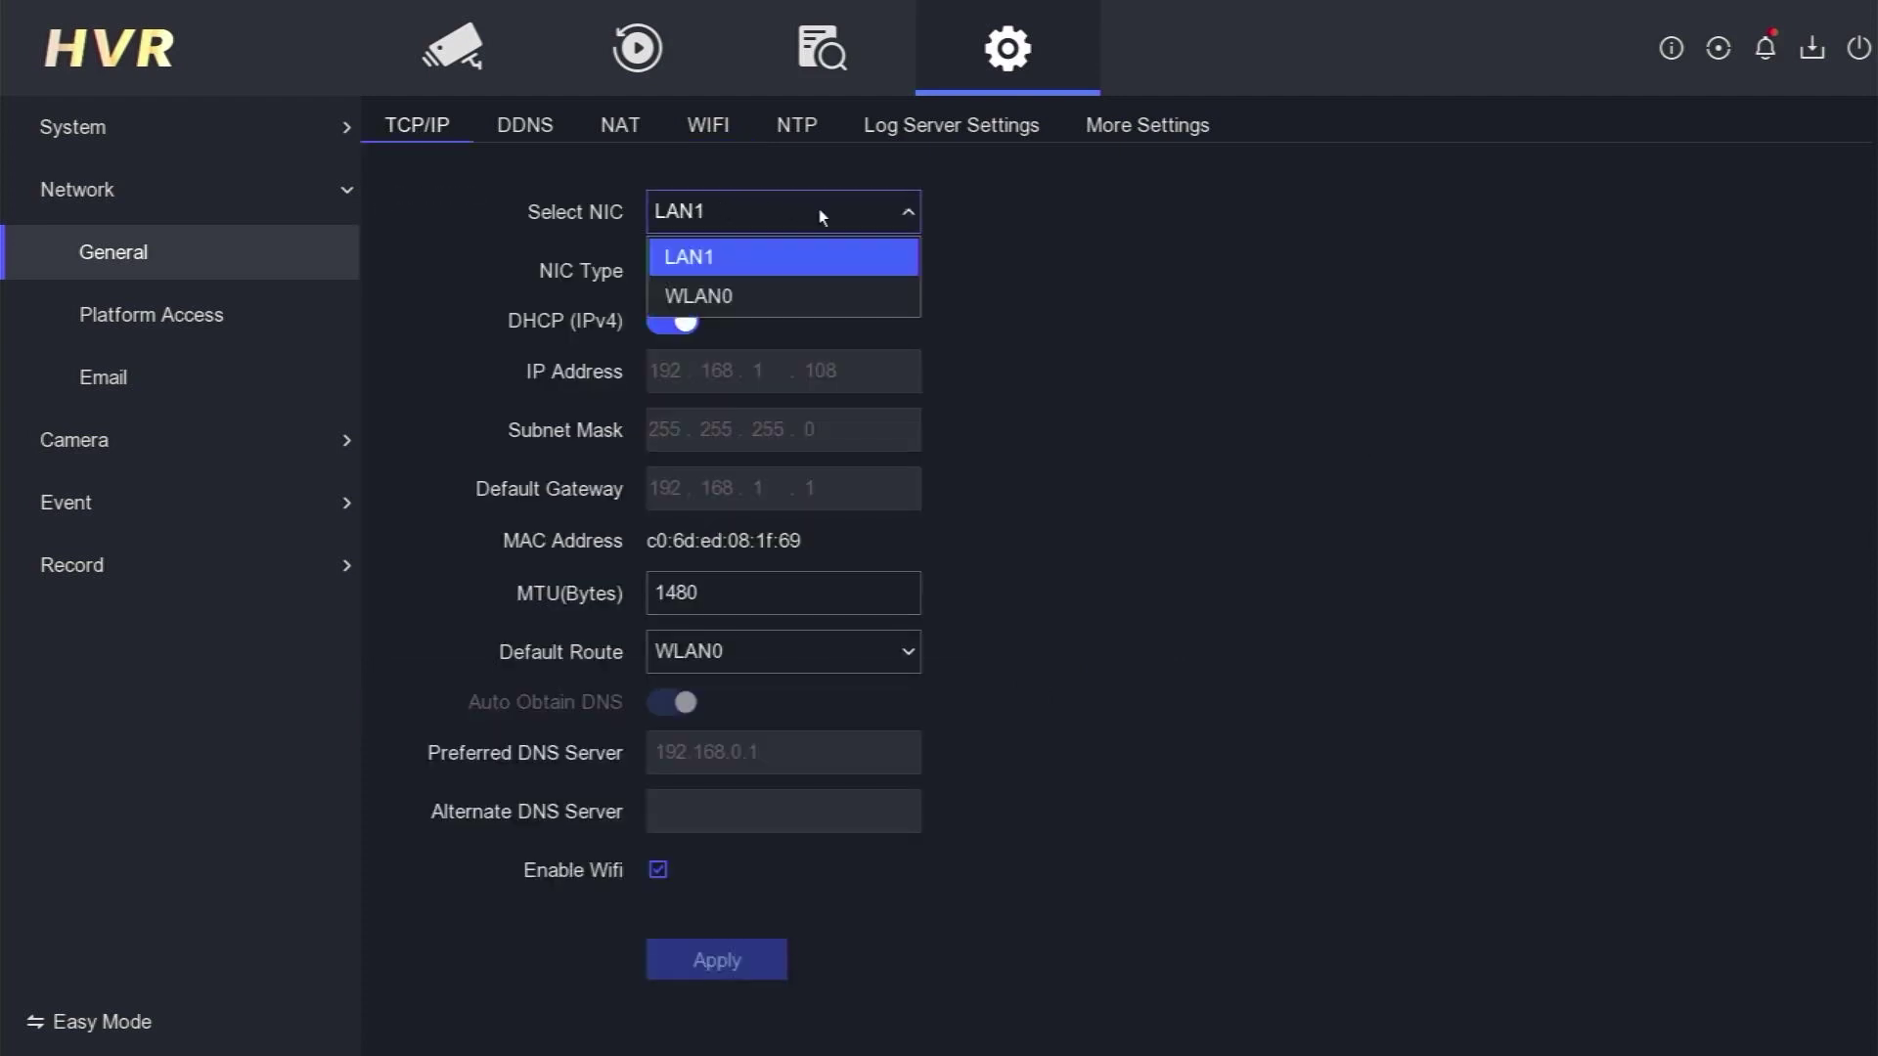
left_click(790, 294)
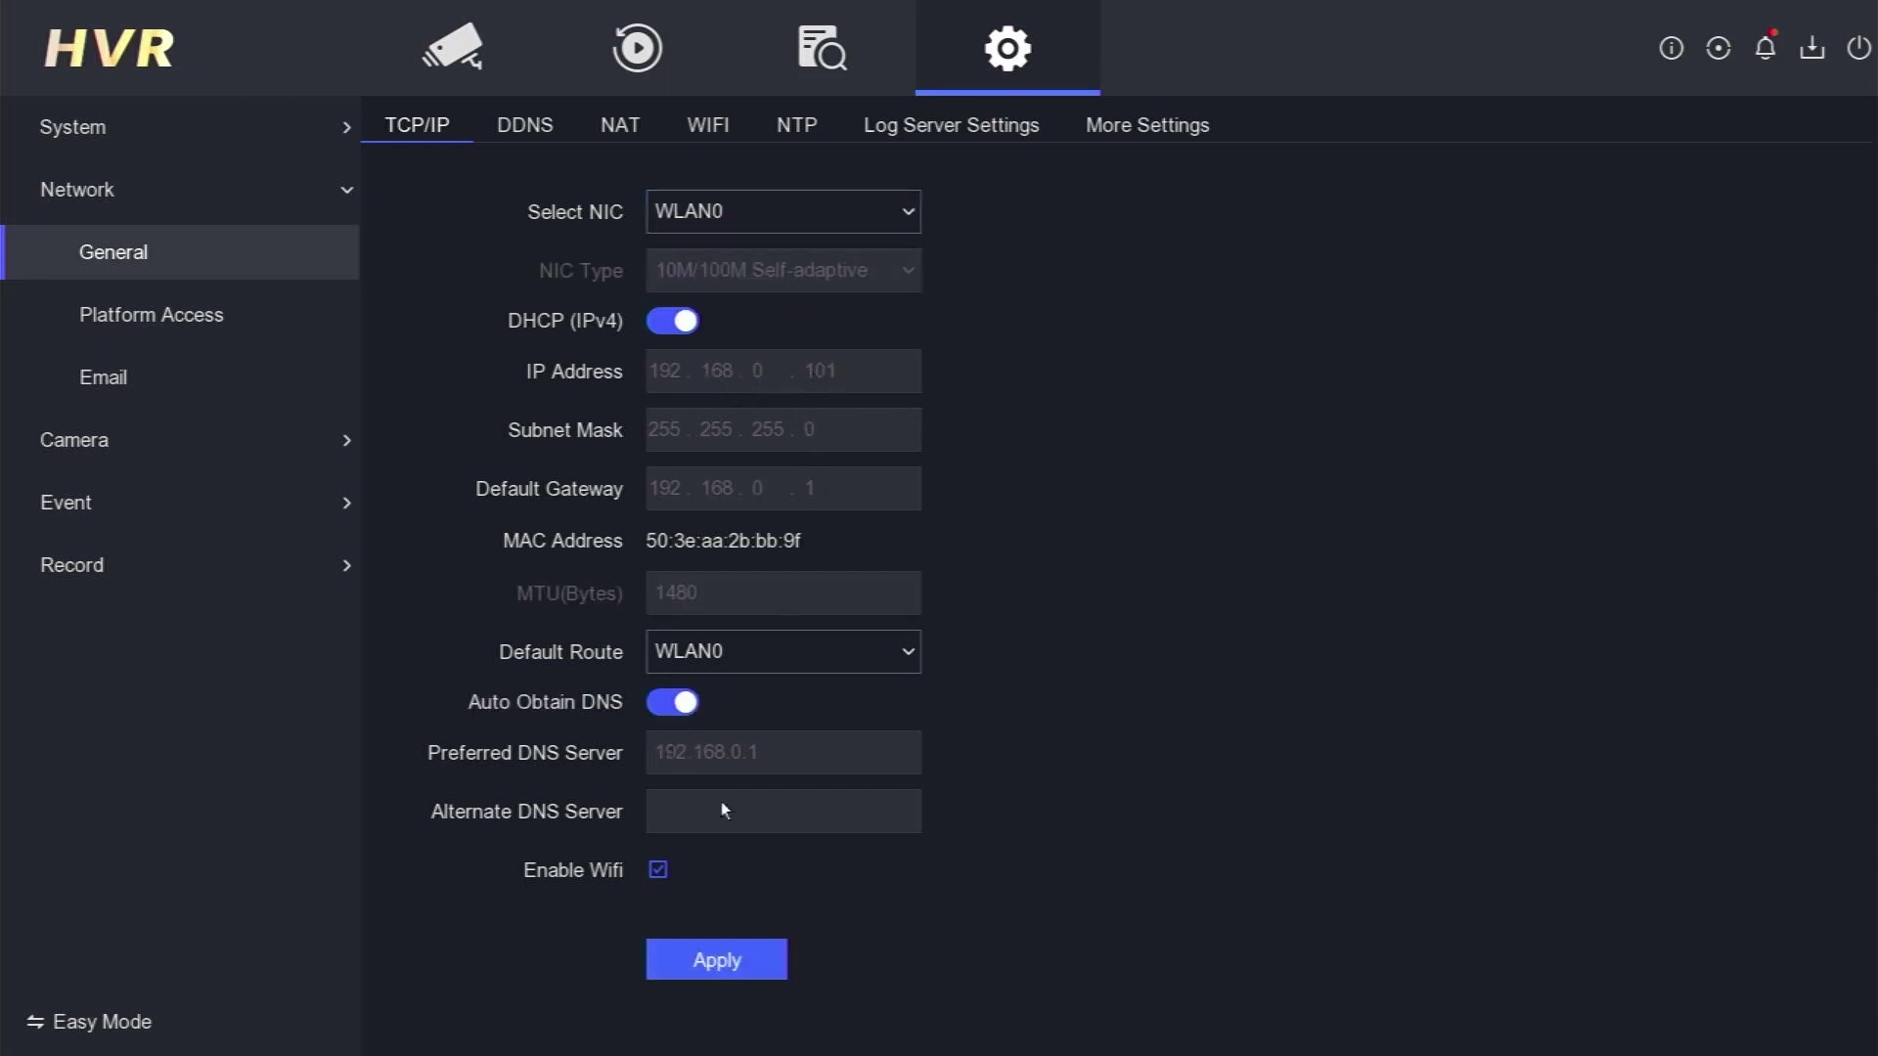
- Apply the WLAN0 settings and confirm Hik-Connect is enabled, Online and bound
left_click(718, 961)
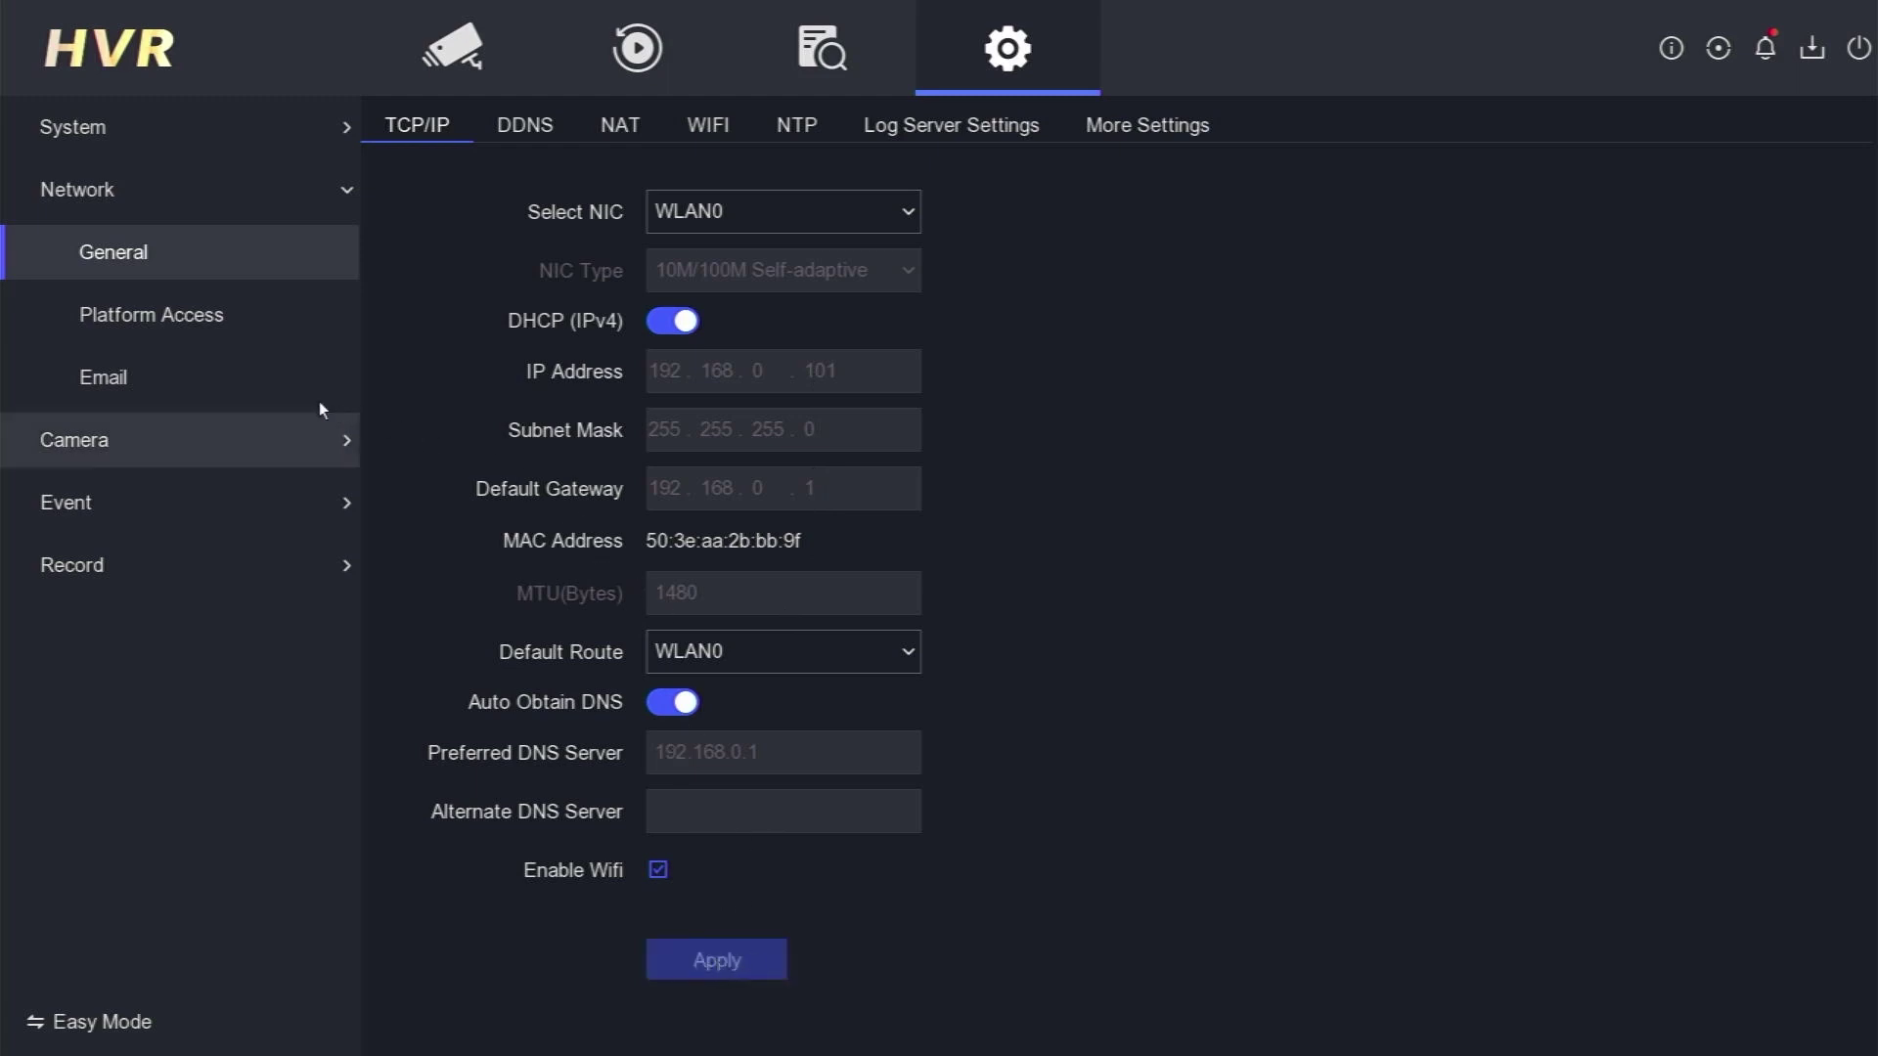
left_click(171, 331)
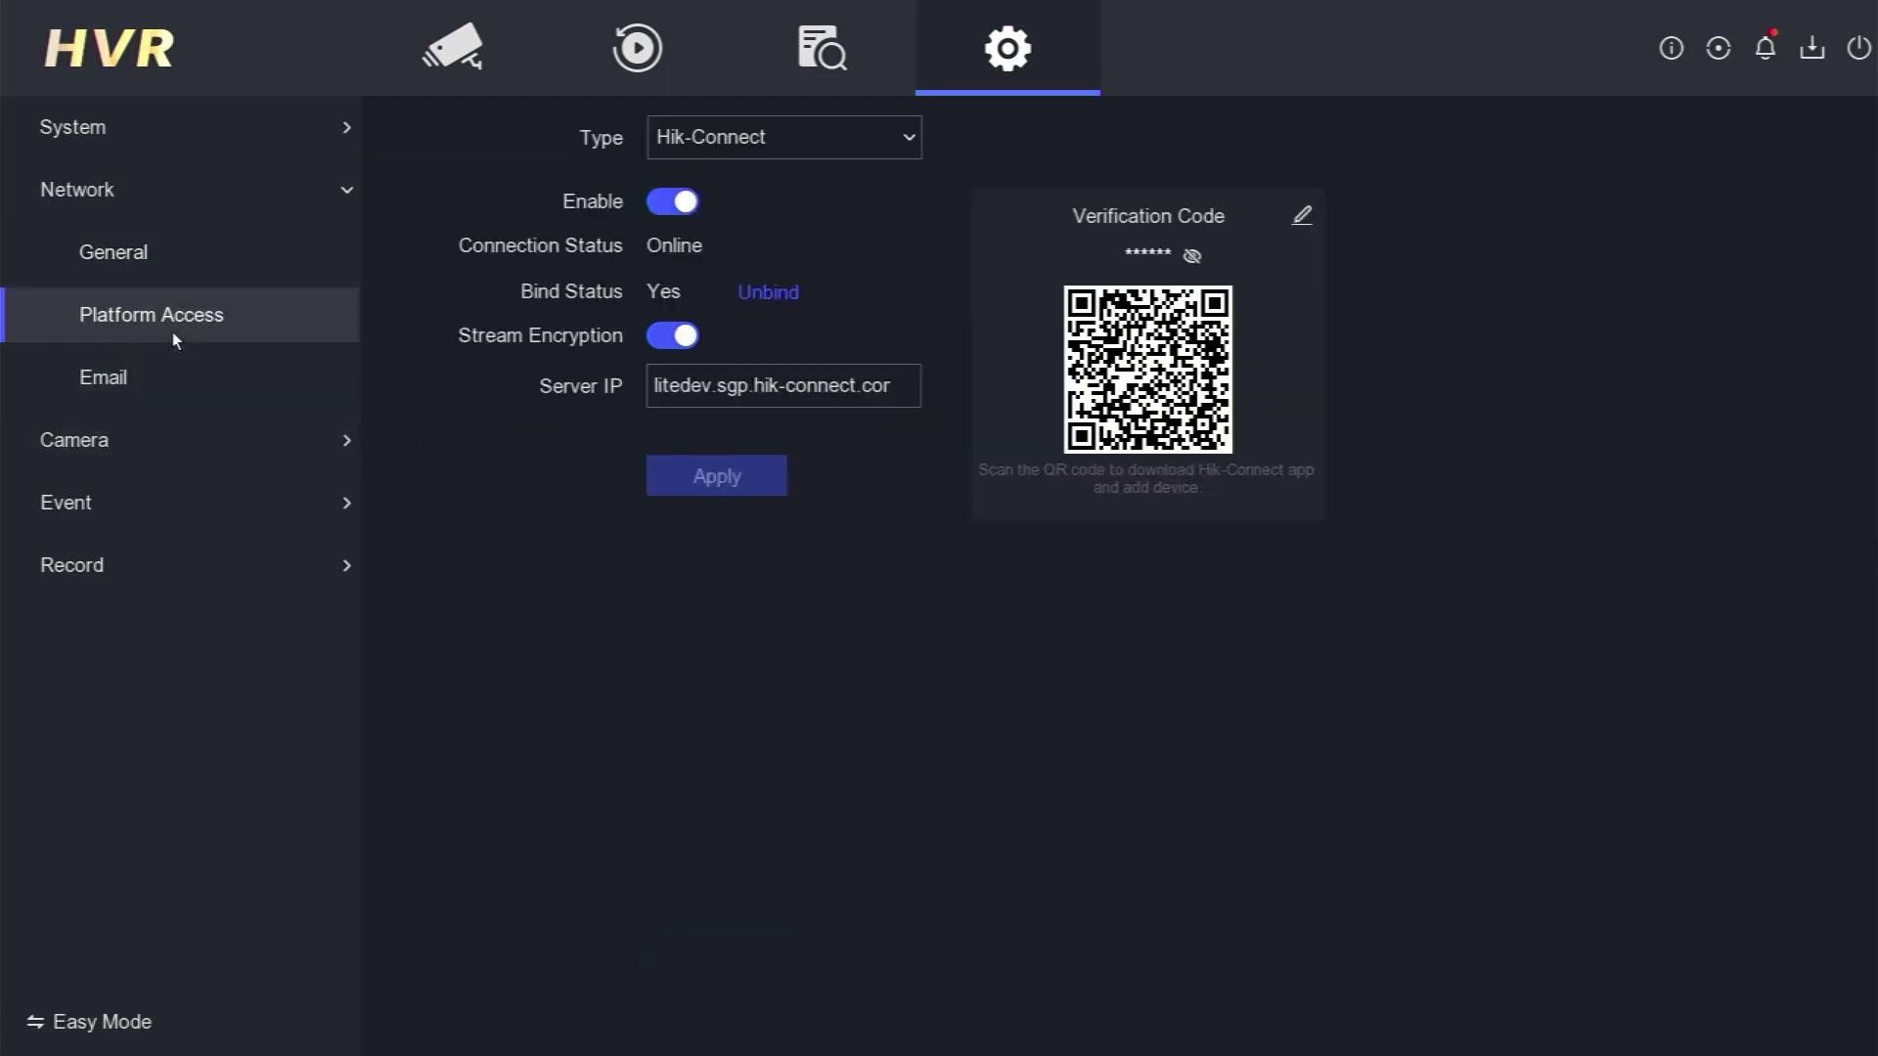